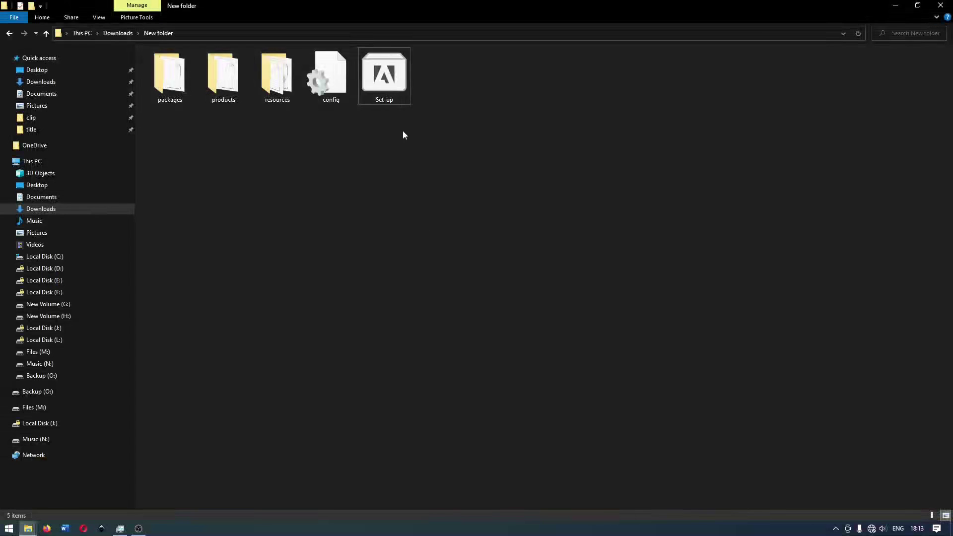
- Run Set-up from Downloads\New folder, approve the UAC prompt and install Premiere Pro 2023
{"action": "double_click", "coordinate": [400, 74]}
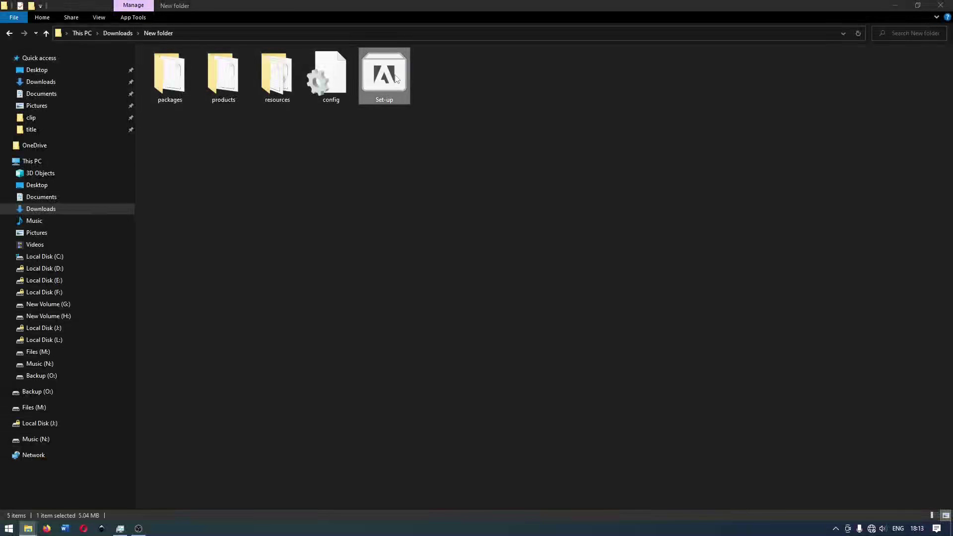
{"action": "left_click", "coordinate": [455, 329]}
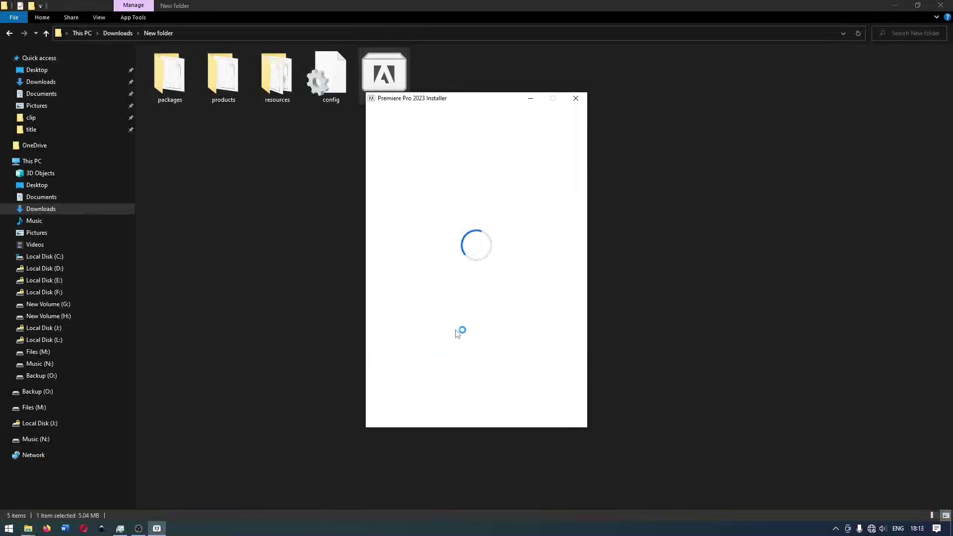
{"action": "left_click", "coordinate": [472, 395]}
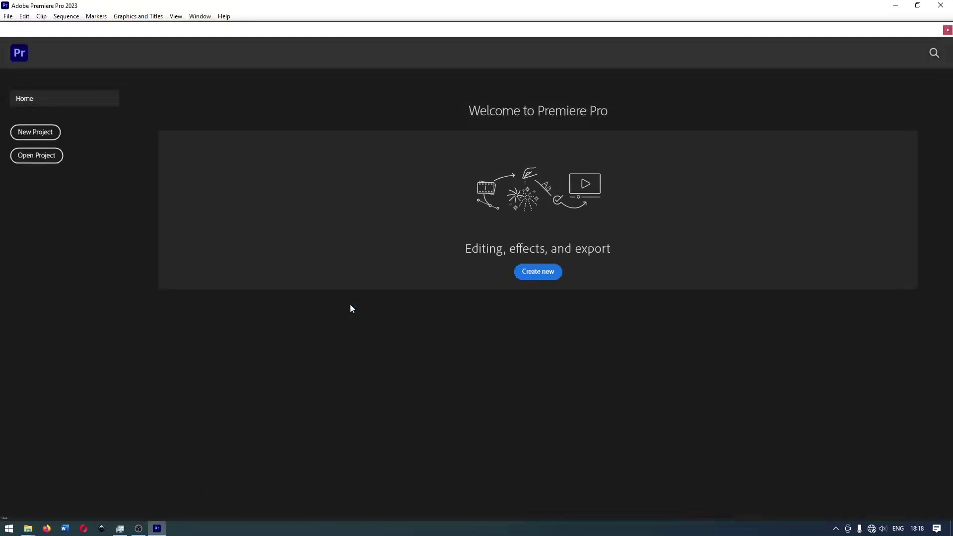
- View the Premiere Pro version in Help > About Premiere Pro, then close the dialog
{"action": "left_click", "coordinate": [224, 16]}
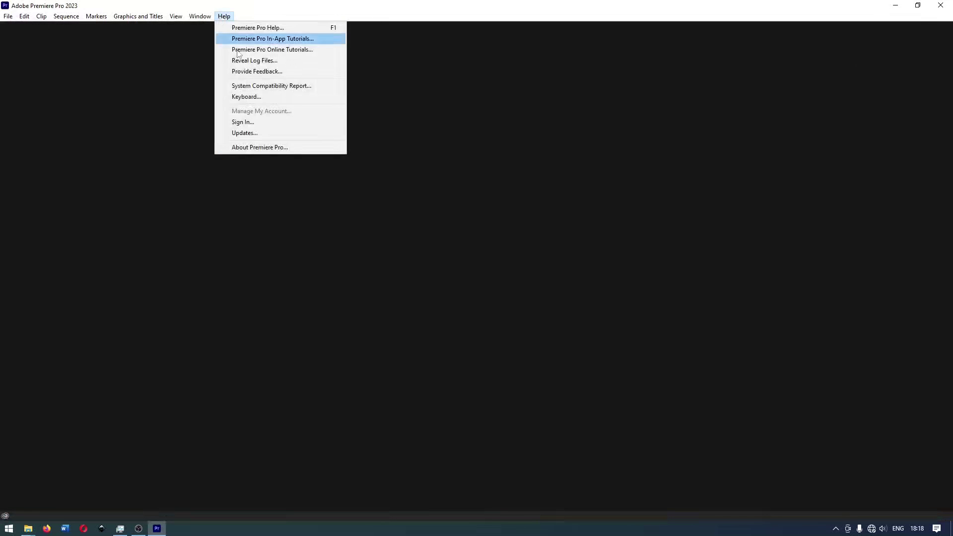
{"action": "left_click", "coordinate": [279, 149]}
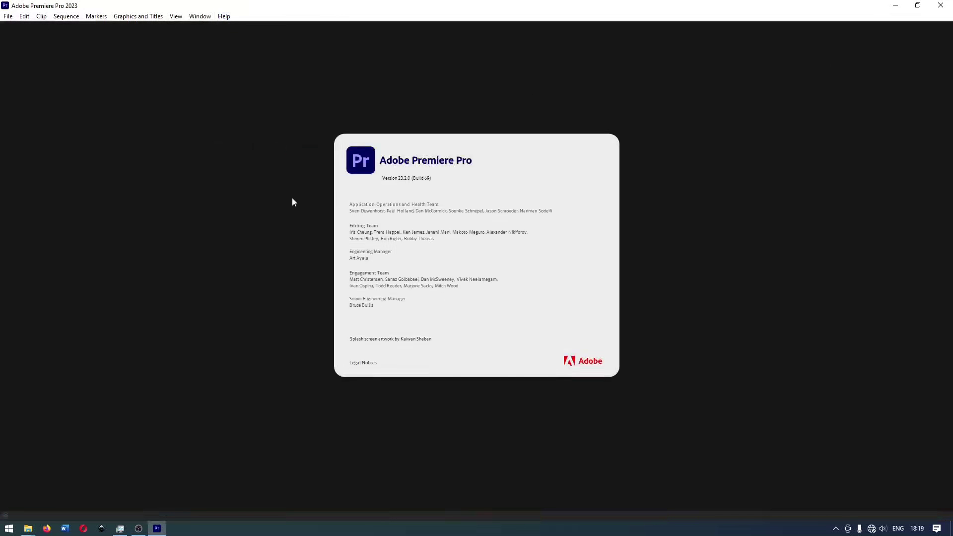
{"action": "left_click", "coordinate": [399, 239]}
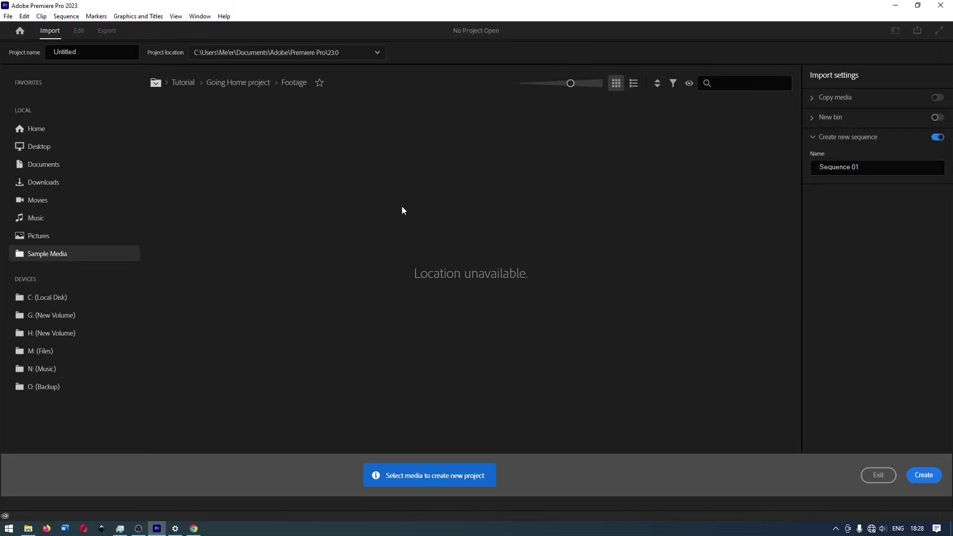
- Check the Visual C++ entries in Apps & features, then switch to a Chrome new tab
{"action": "left_click", "coordinate": [175, 528]}
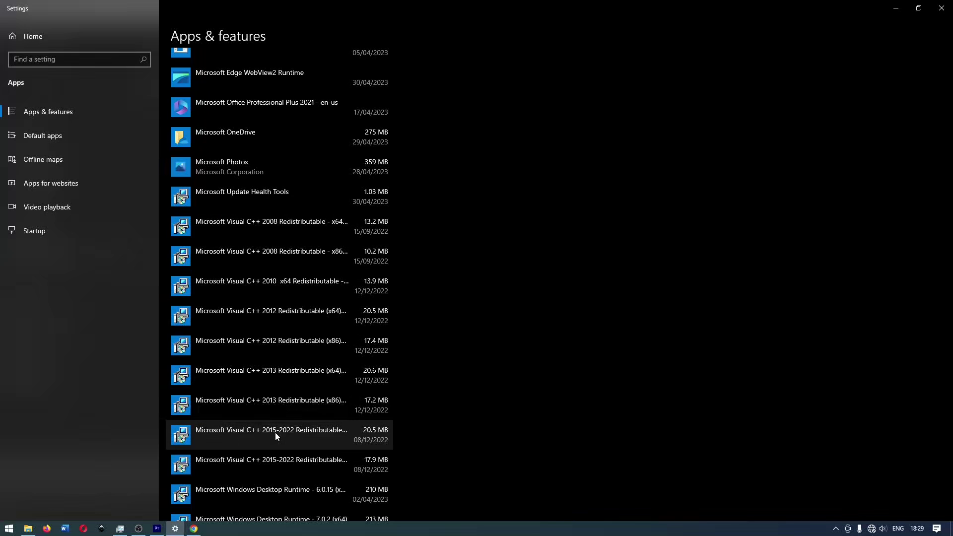
{"action": "left_click", "coordinate": [193, 529]}
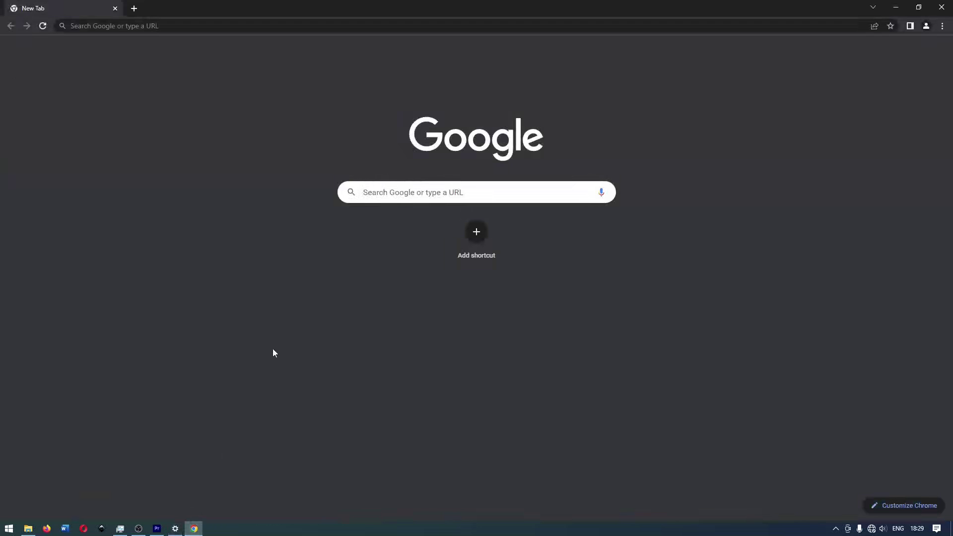
- Search Google for 'msvcr download', retry after the error, then refine it to 'msvcr 2022 download'
{"action": "left_click", "coordinate": [384, 192]}
{"action": "type", "text": "ms"}
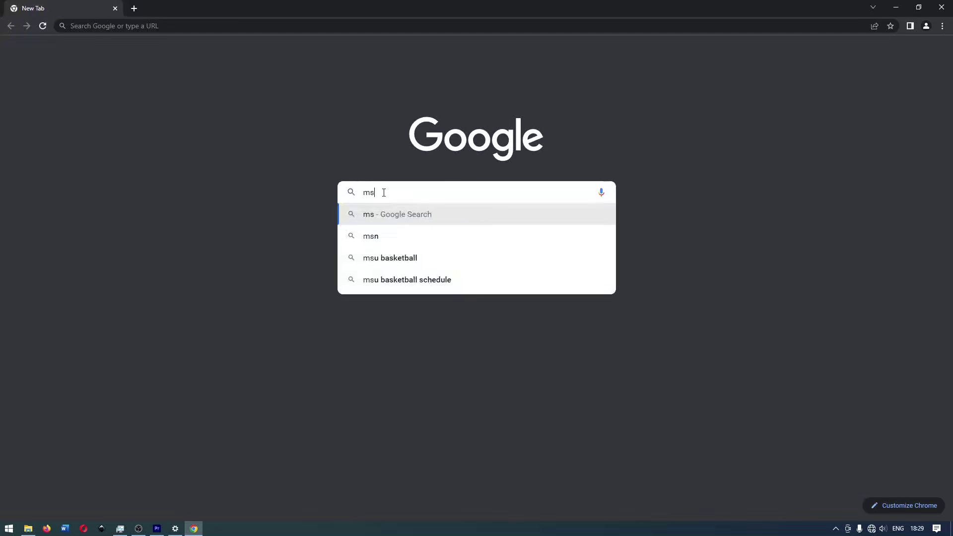
{"action": "type", "text": "vcr do"}
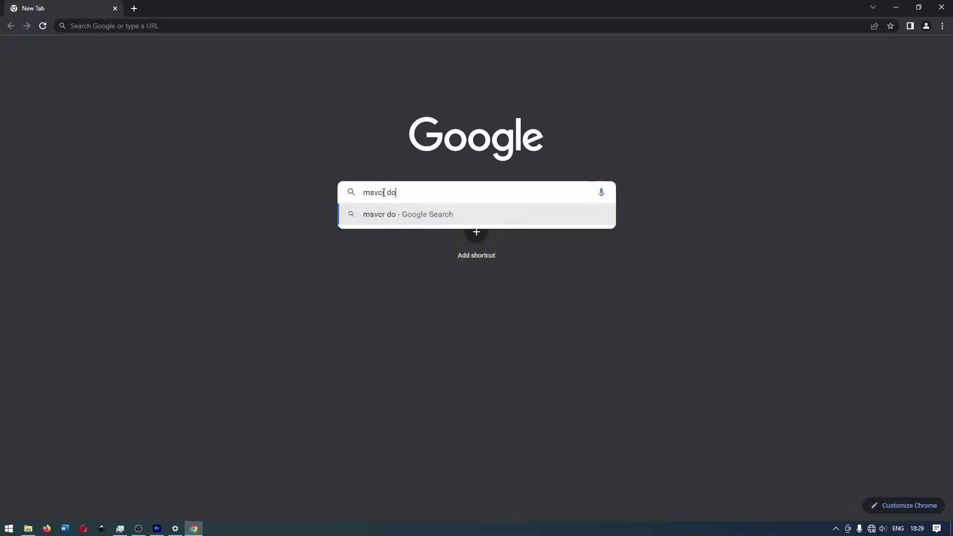
{"action": "type", "text": "wnload"}
{"action": "key", "text": "Return"}
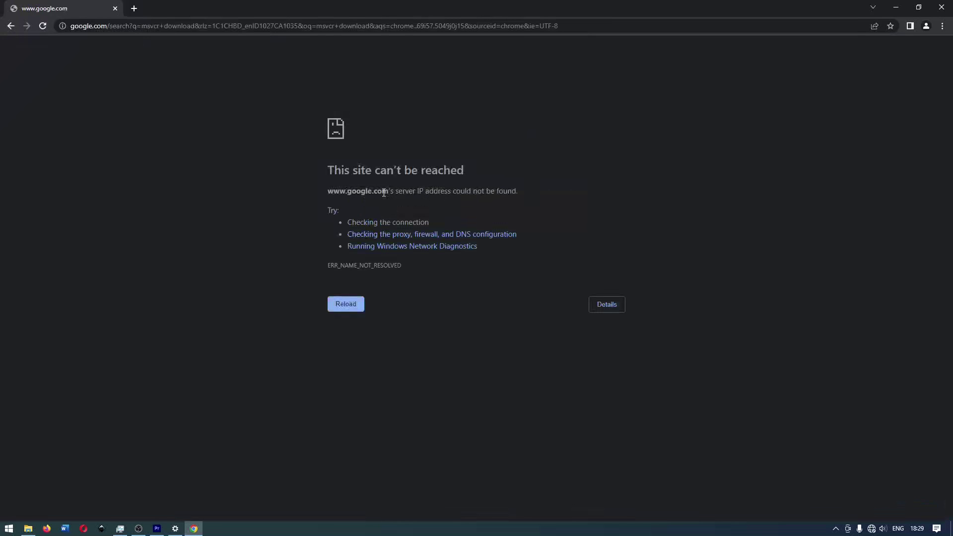
{"action": "left_click", "coordinate": [350, 306]}
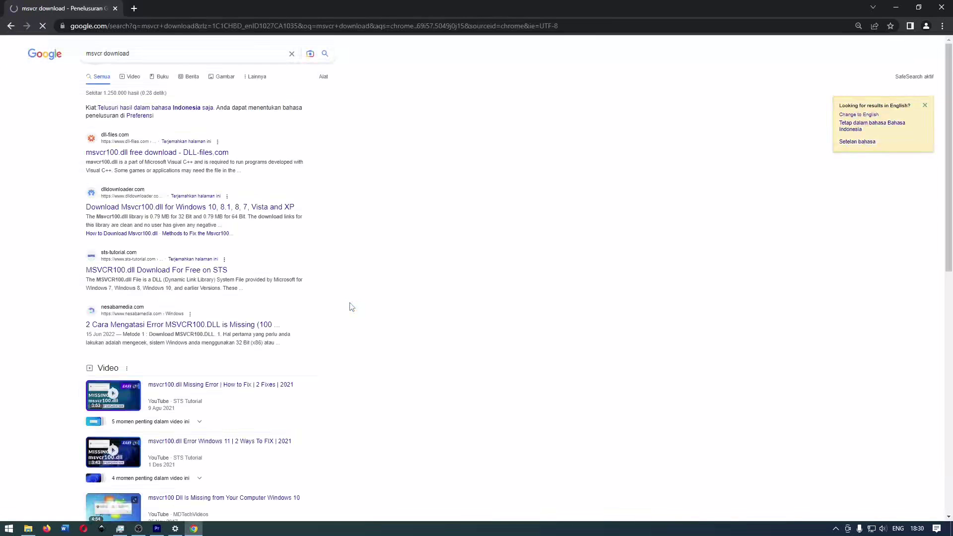
{"action": "left_click", "coordinate": [107, 54]}
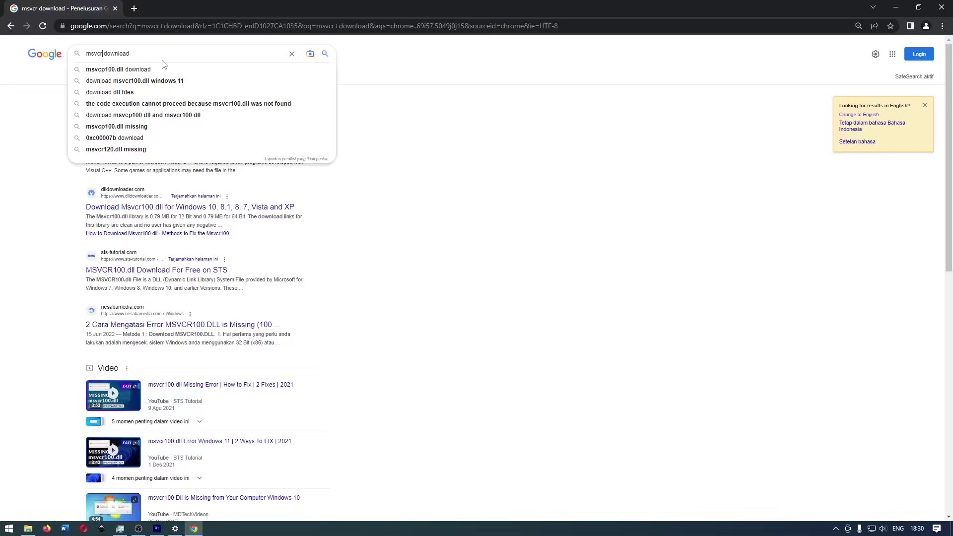
{"action": "type", "text": "2022"}
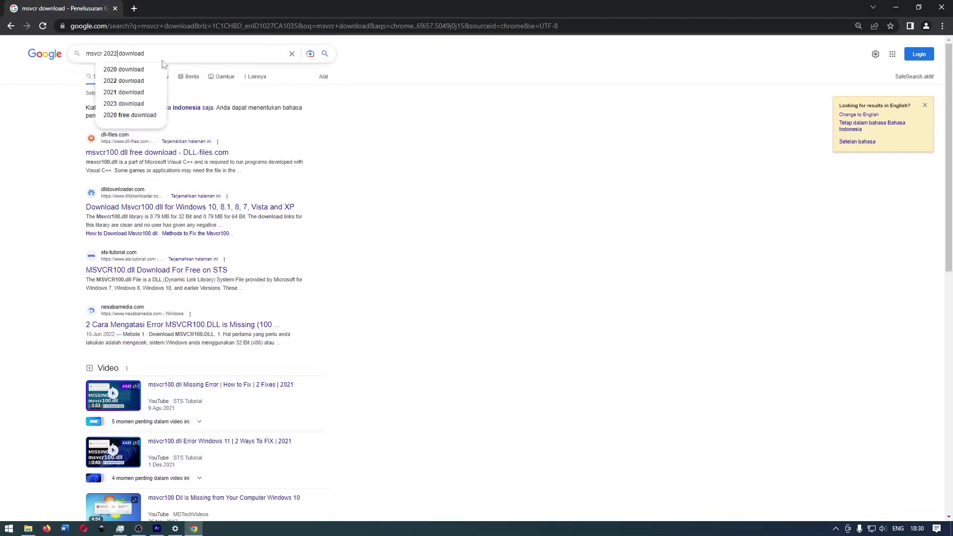
{"action": "key", "text": "Return"}
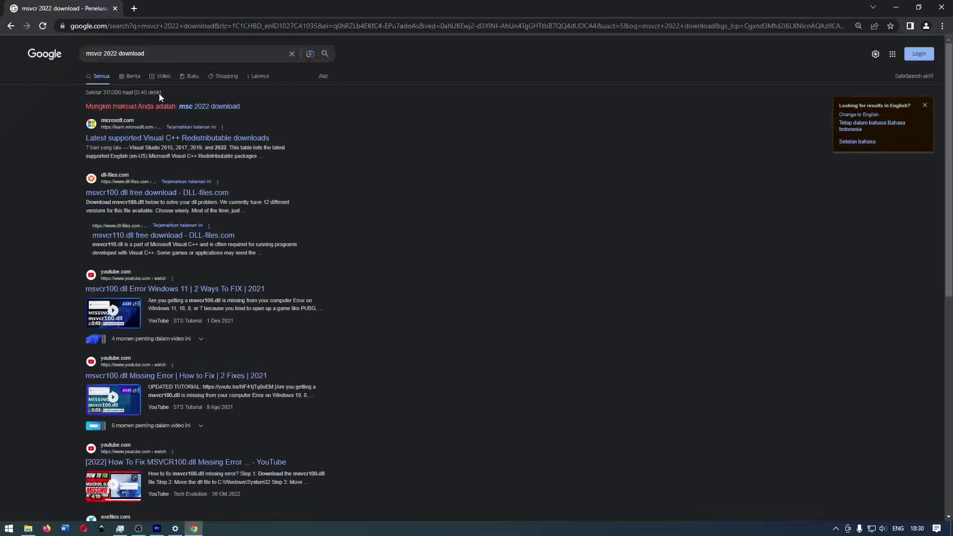
- Open the Microsoft Learn redistributable page and download the X64 vc_redist.x64.exe
{"action": "left_click", "coordinate": [158, 140]}
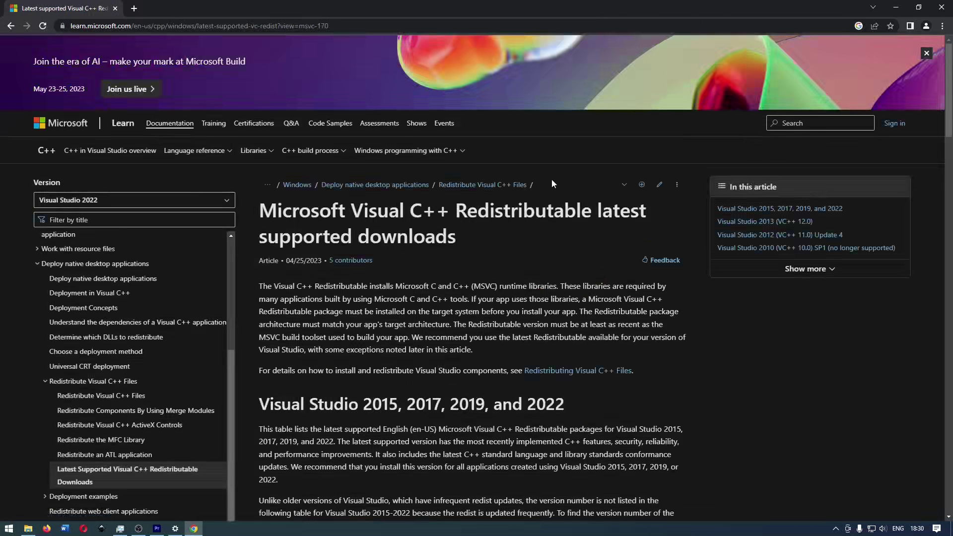
{"action": "scroll", "coordinate": [552, 180], "scroll_direction": "down", "scroll_amount": 5}
{"action": "scroll", "coordinate": [552, 179], "scroll_direction": "down", "scroll_amount": 2}
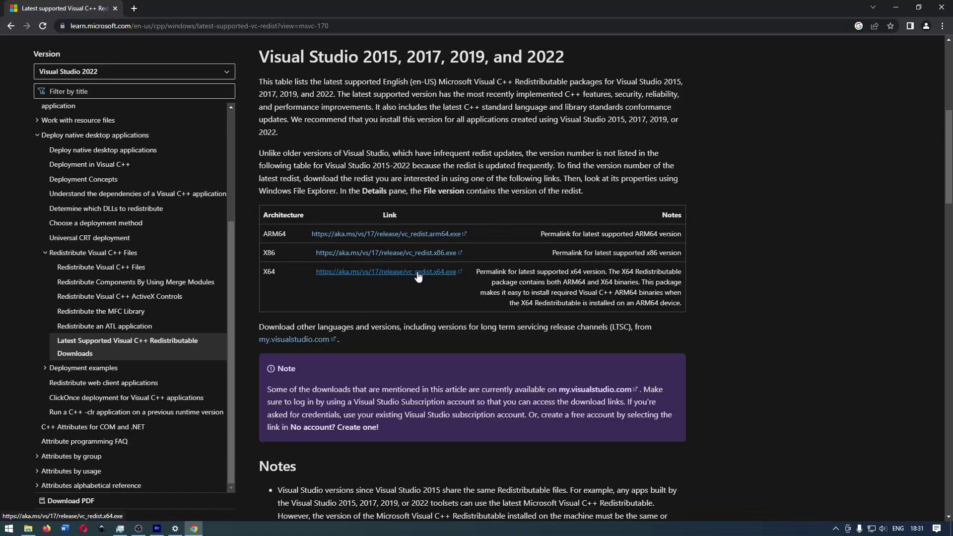
{"action": "left_click", "coordinate": [419, 277]}
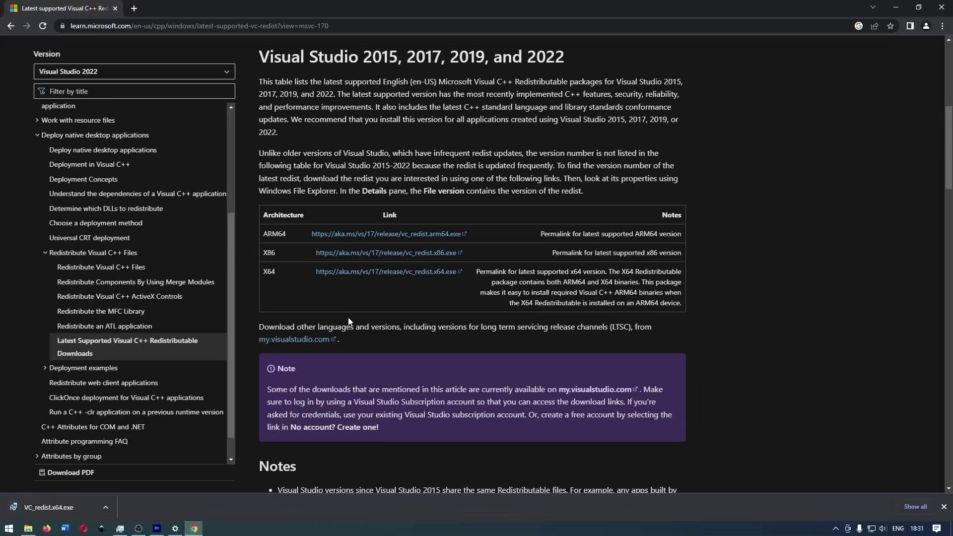
- Run VC_redist.x64.exe, accept the licence, install Visual C++ 2015-2022 x64 14.34.31938, then close setup
{"action": "left_click", "coordinate": [52, 507]}
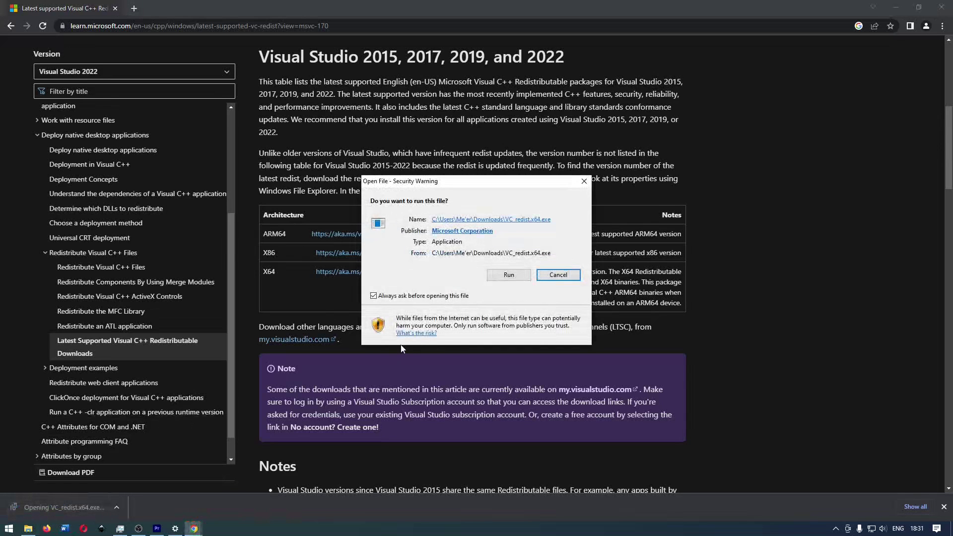
{"action": "left_click", "coordinate": [508, 275]}
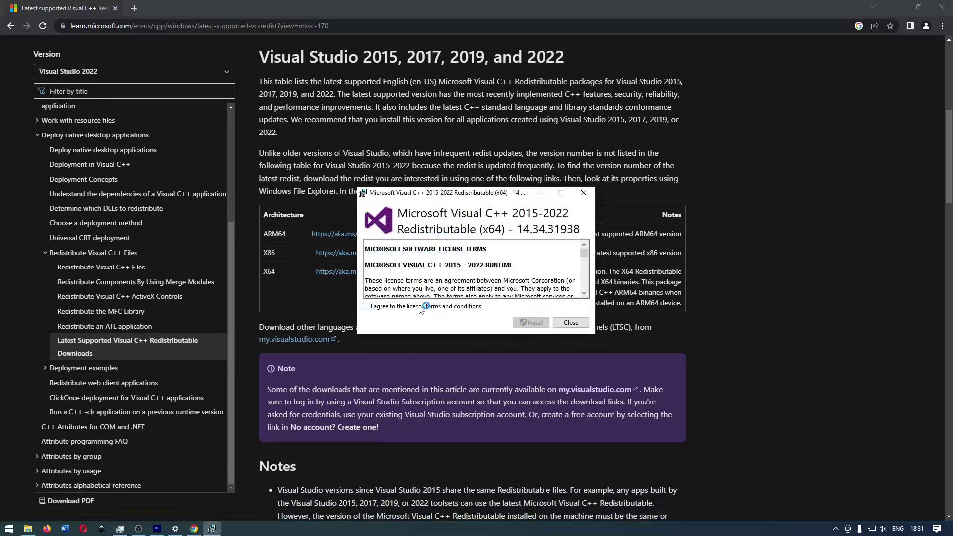
{"action": "left_click", "coordinate": [422, 306]}
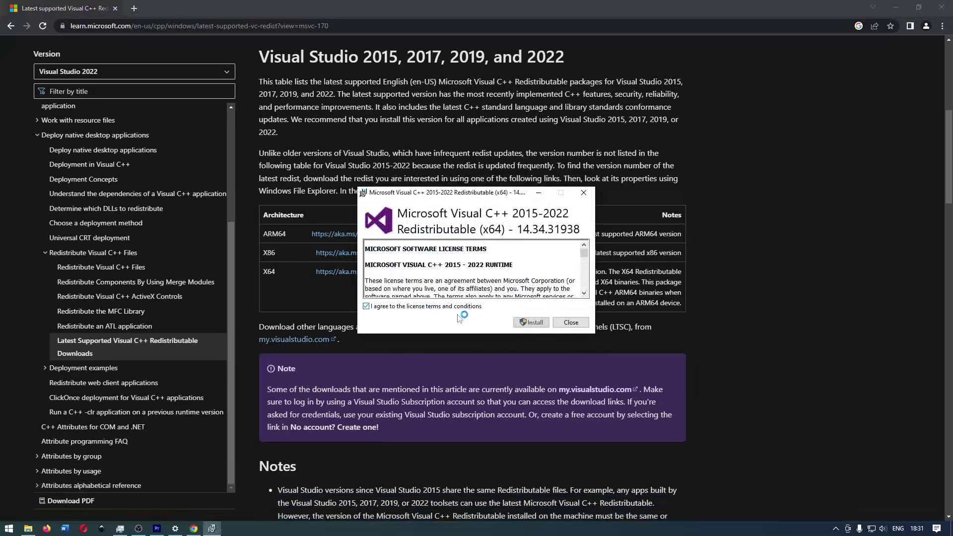
{"action": "left_click", "coordinate": [529, 323]}
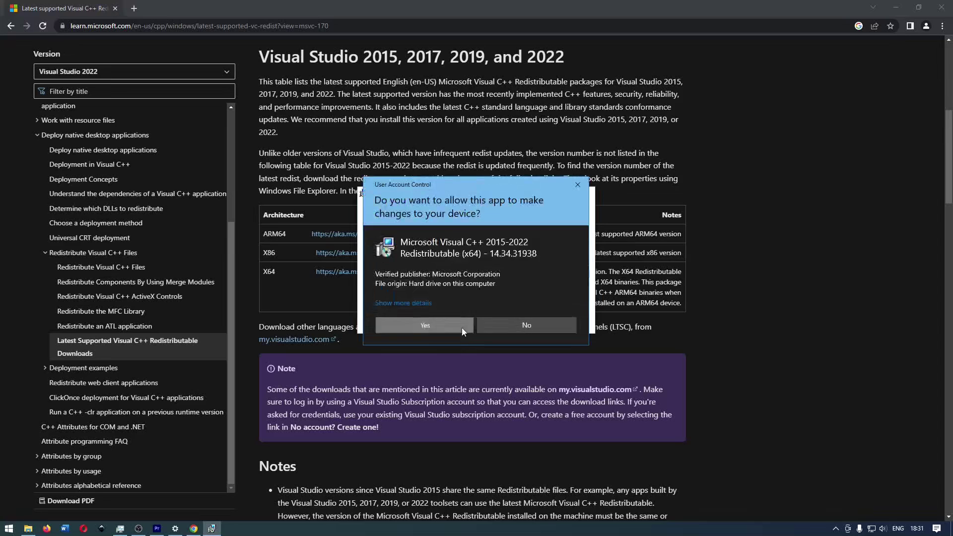
{"action": "left_click", "coordinate": [461, 327]}
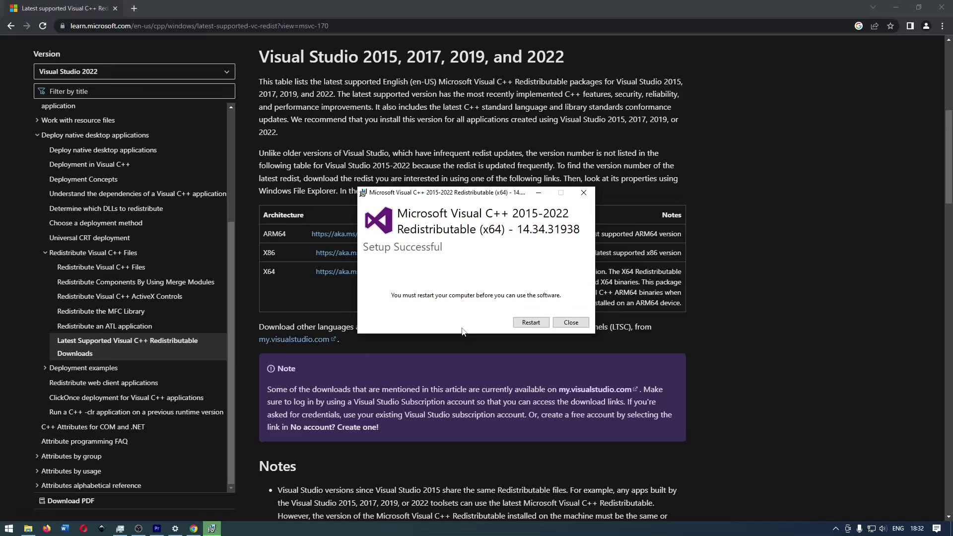
{"action": "left_click", "coordinate": [571, 323]}
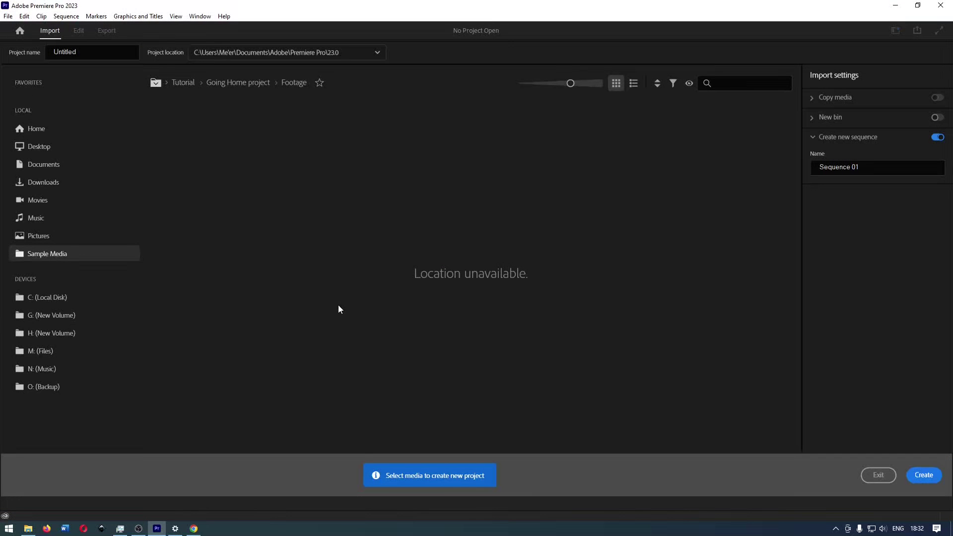
- Confirm H264/HEVC hardware accelerated decoding is checked in Edit > Preferences > Media, then accept
{"action": "left_click", "coordinate": [31, 18]}
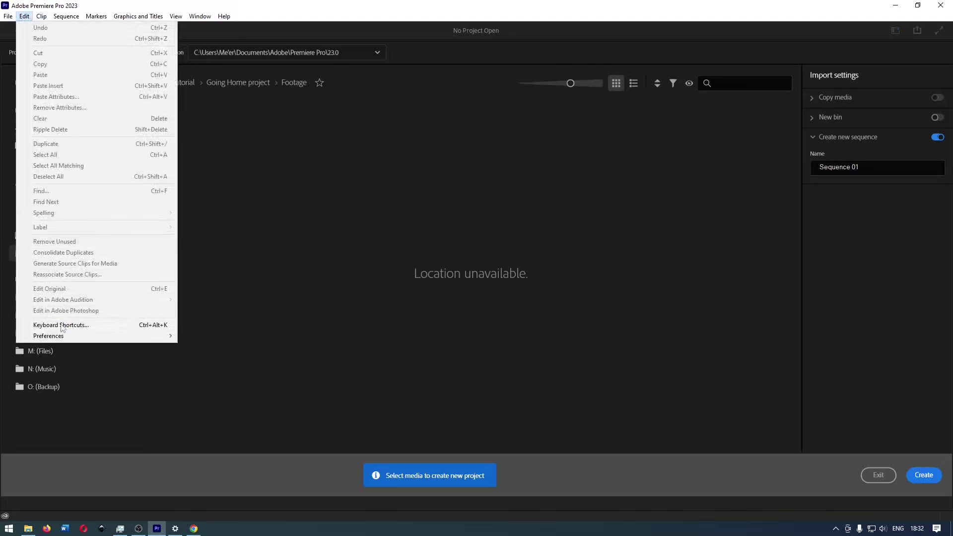
{"action": "mouse_move", "coordinate": [62, 337]}
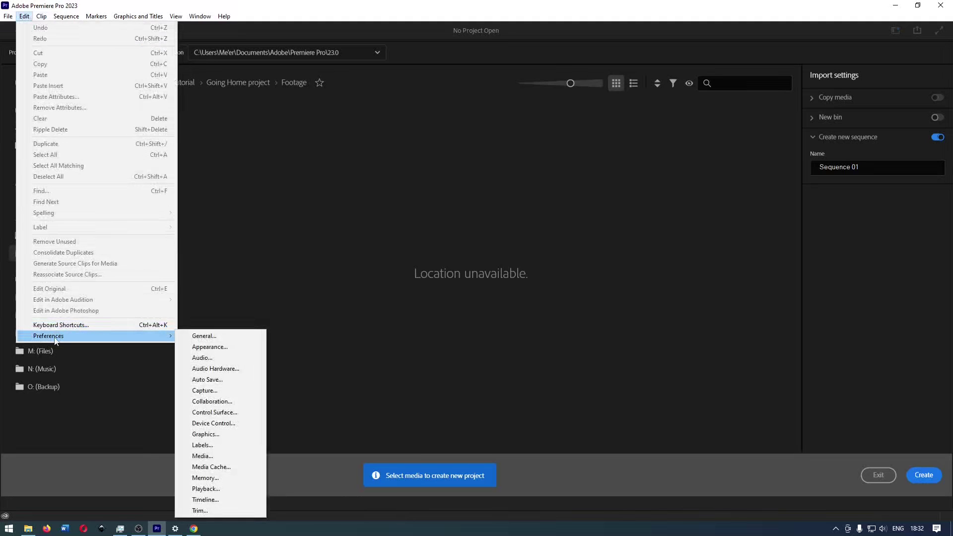
{"action": "left_click", "coordinate": [217, 436]}
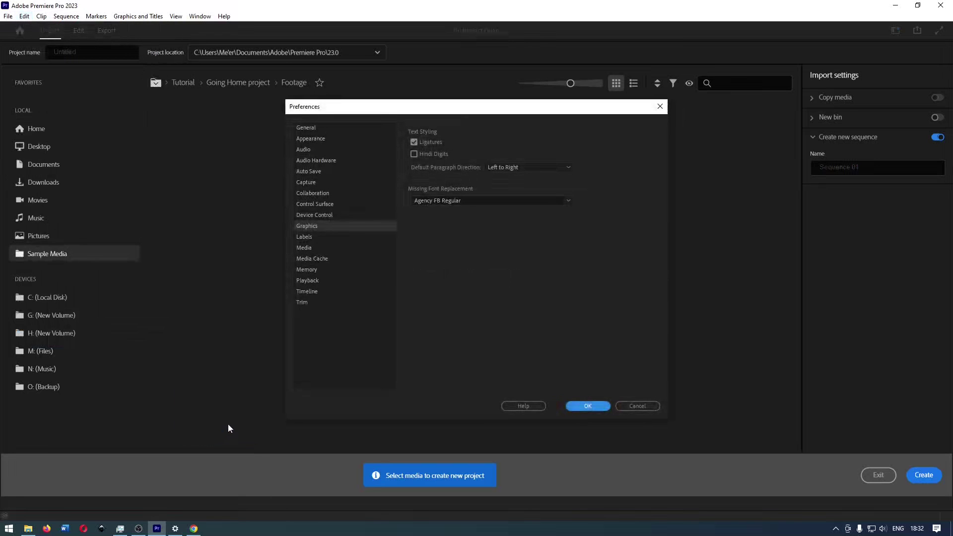
{"action": "left_click", "coordinate": [312, 250]}
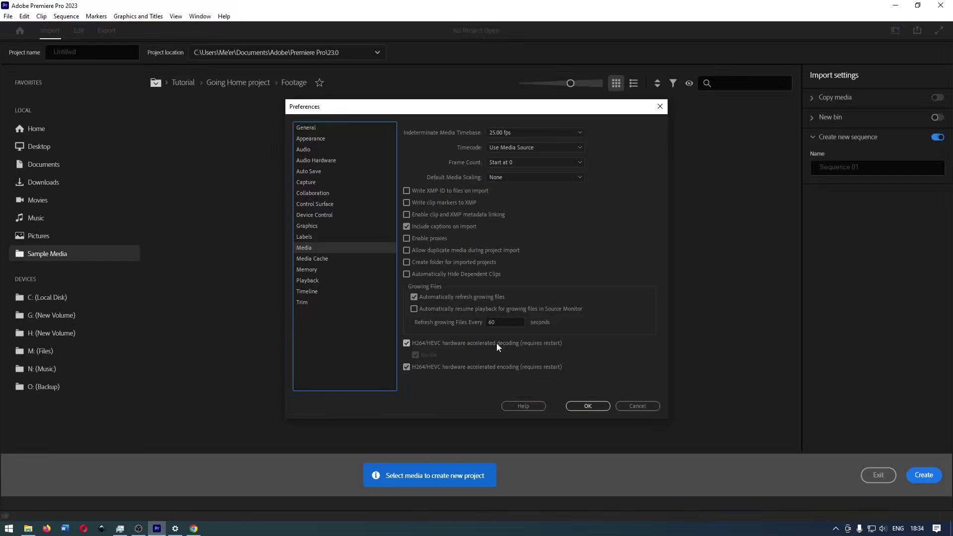
{"action": "mouse_move", "coordinate": [497, 344]}
{"action": "mouse_move", "coordinate": [429, 359]}
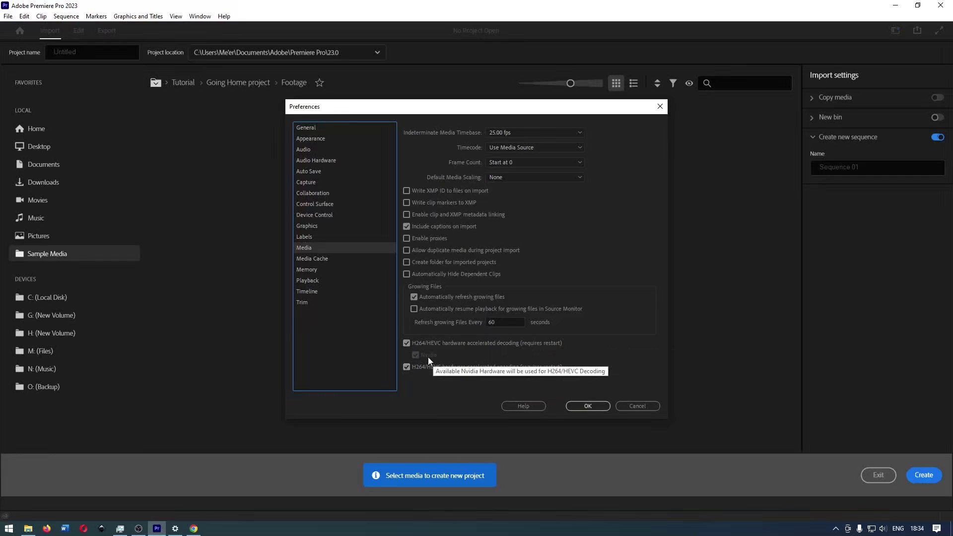
{"action": "key", "text": "Return"}
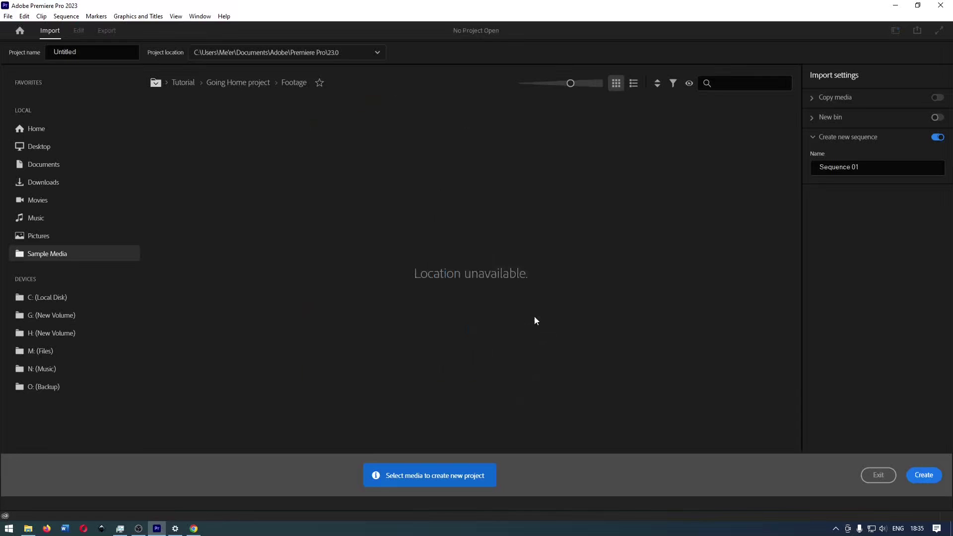